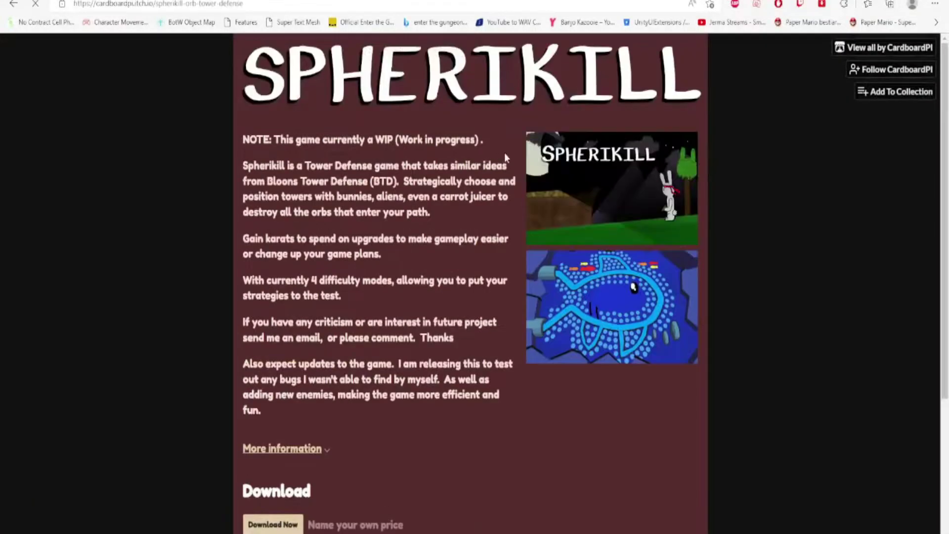
- Drag a tangent handle to bend the road into an S-curve and insert a mid-road anchor
{"action": "scroll", "coordinate": [490, 144], "scroll_direction": "down", "scroll_amount": 5}
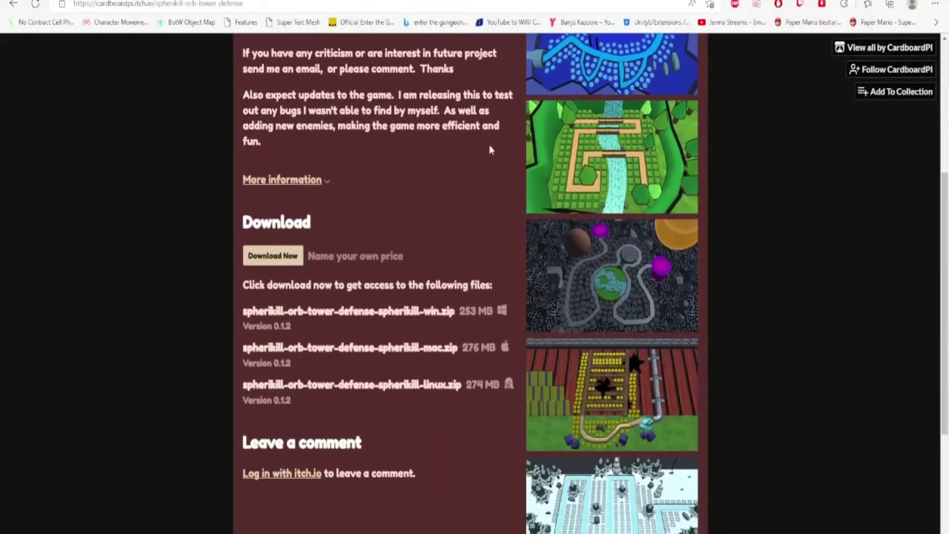
{"action": "scroll", "coordinate": [66, 96], "scroll_direction": "up", "scroll_amount": 5}
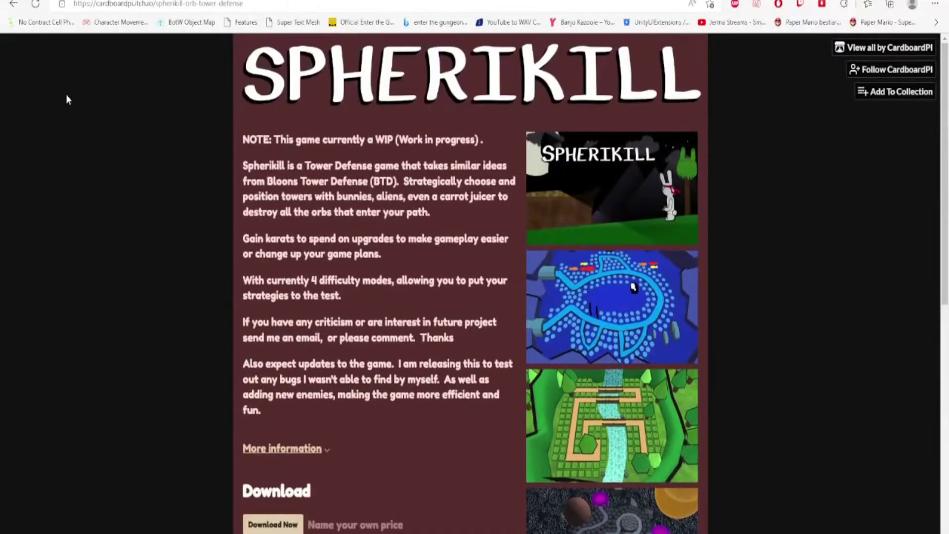
{"action": "scroll", "coordinate": [68, 99], "scroll_direction": "down", "scroll_amount": 10}
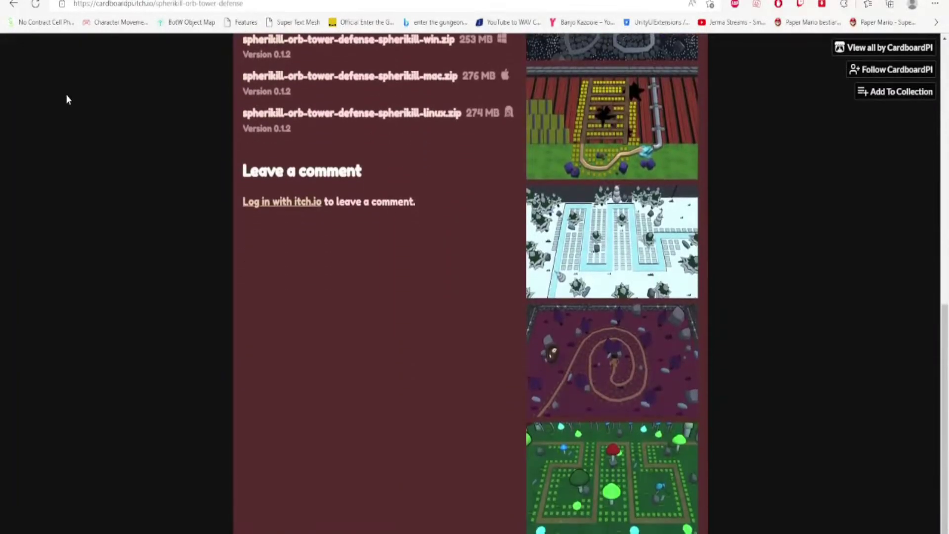
{"action": "scroll", "coordinate": [68, 100], "scroll_direction": "up", "scroll_amount": 5}
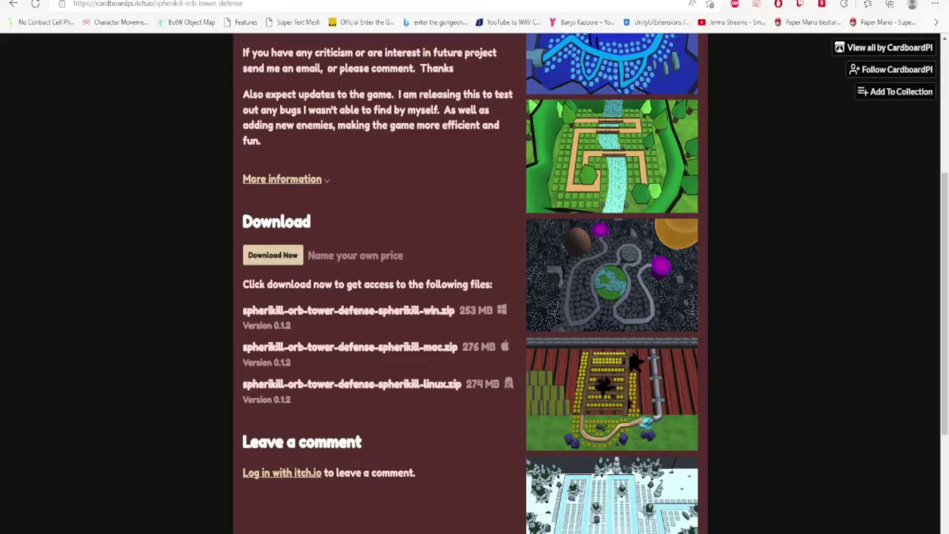
{"action": "scroll", "coordinate": [752, 427], "scroll_direction": "up", "scroll_amount": 5}
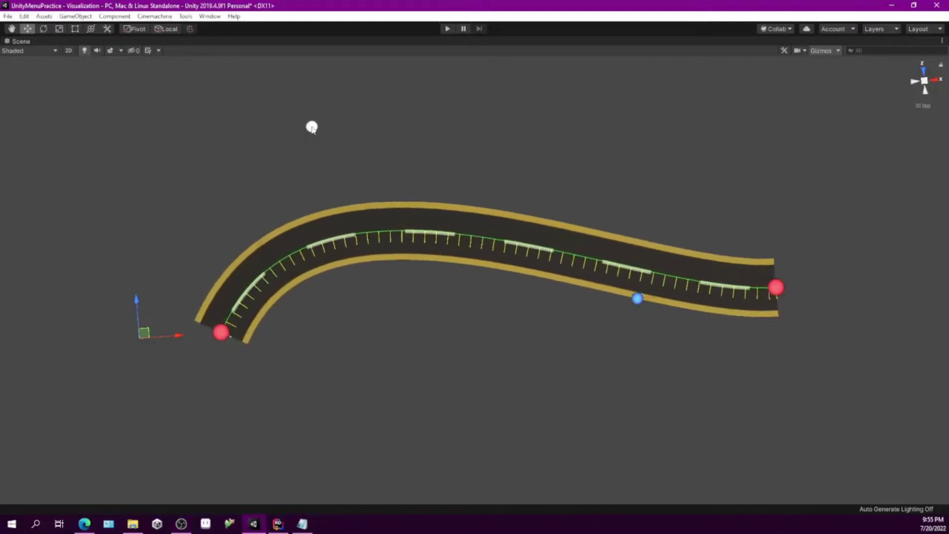
{"action": "left_click_drag", "start_coordinate": [638, 299], "coordinate": [641, 434]}
{"action": "left_click", "coordinate": [495, 289], "text": "shift"}
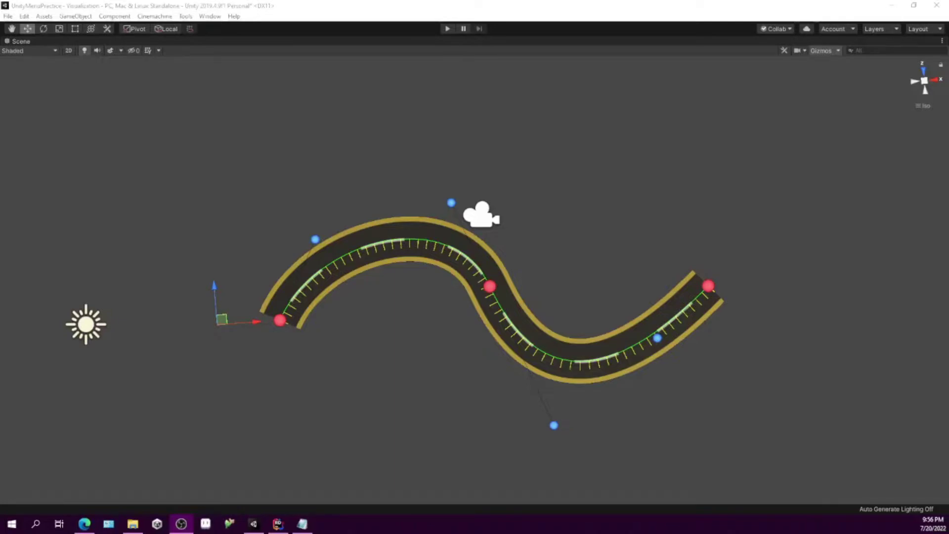
- Append anchor points from the right end around the top toward the upper left
{"action": "left_click", "coordinate": [744, 215]}
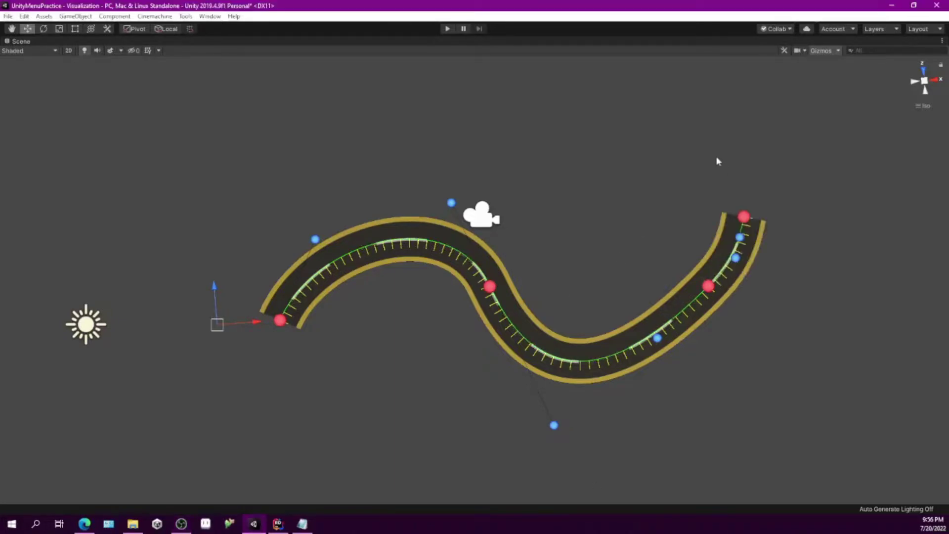
{"action": "left_click", "coordinate": [708, 146]}
{"action": "left_click", "coordinate": [638, 117]}
{"action": "left_click", "coordinate": [538, 101]}
{"action": "left_click", "coordinate": [345, 98]}
{"action": "left_click", "coordinate": [193, 119]}
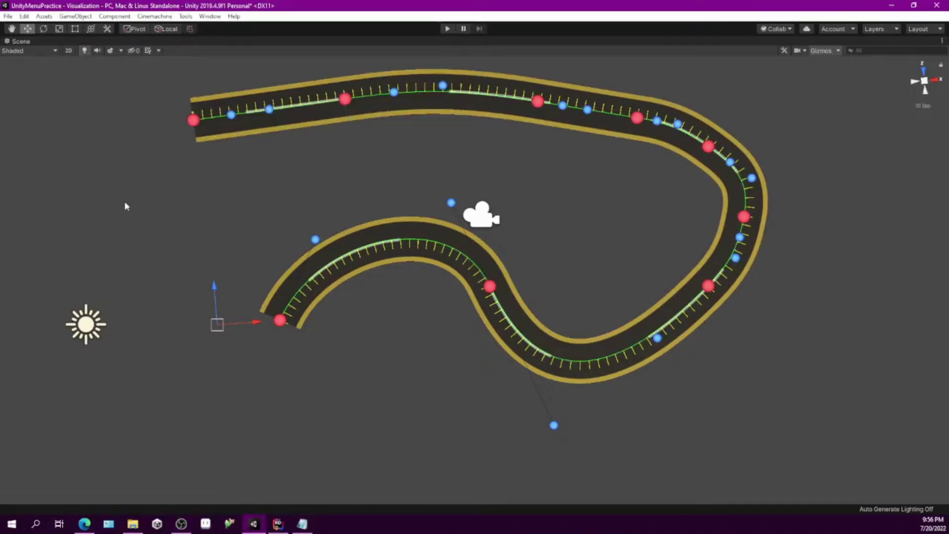
- Continue adding anchors down the left side and along the bottom to near bottom centre
{"action": "left_click", "coordinate": [121, 214]}
{"action": "left_click", "coordinate": [116, 324]}
{"action": "left_click", "coordinate": [148, 402]}
{"action": "left_click", "coordinate": [195, 434]}
{"action": "left_click", "coordinate": [312, 420]}
{"action": "left_click", "coordinate": [348, 389]}
{"action": "left_click", "coordinate": [419, 381]}
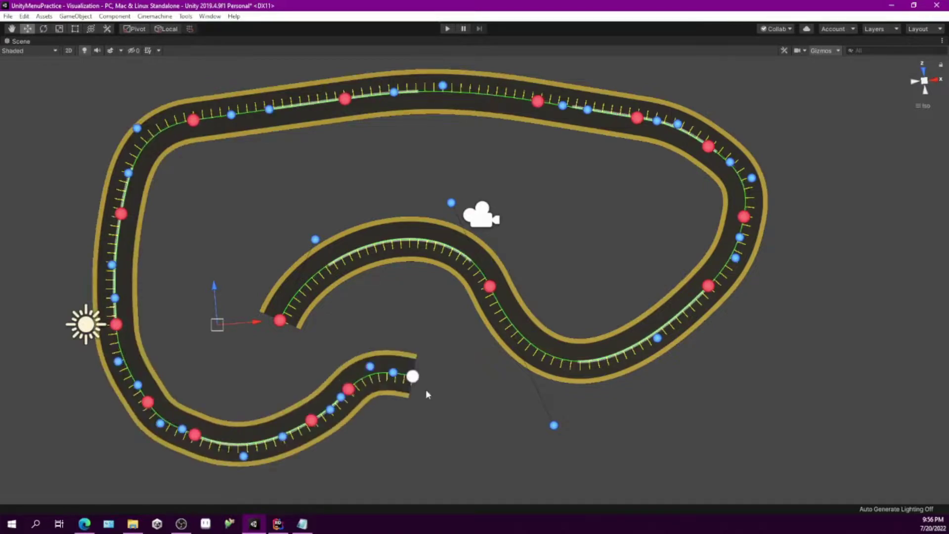
{"action": "left_click", "coordinate": [442, 436]}
{"action": "left_click", "coordinate": [529, 472]}
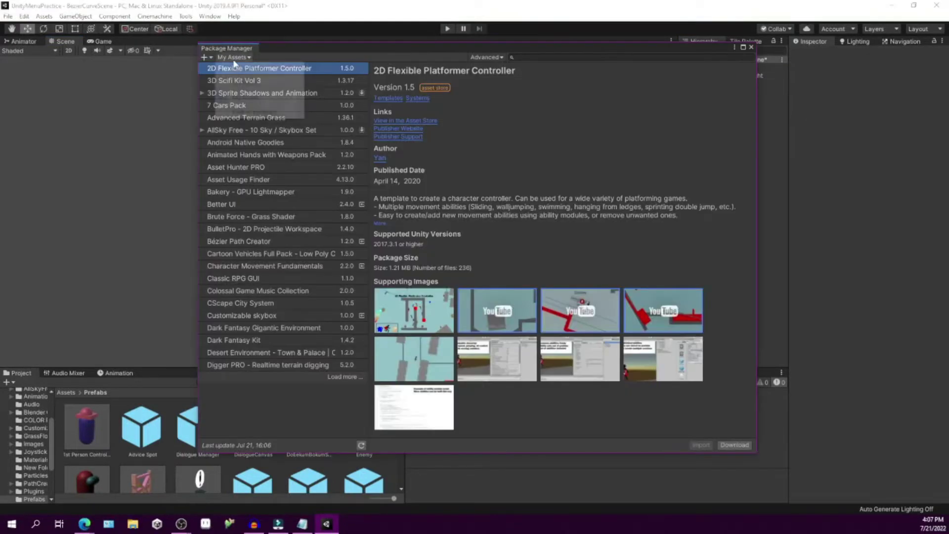
- Import the Bézier Path Creator package from My Assets in the Package Manager
{"action": "left_click", "coordinate": [233, 58]}
{"action": "left_click", "coordinate": [254, 97]}
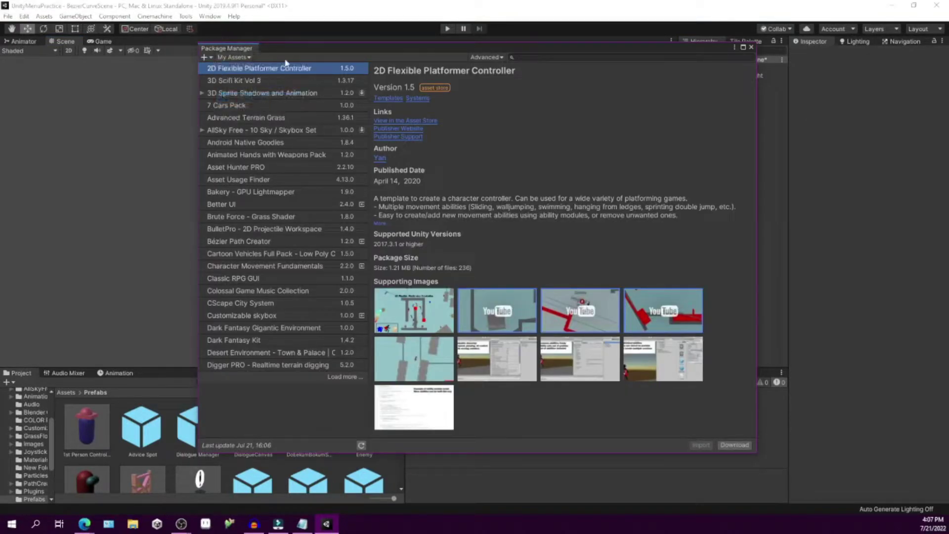
{"action": "left_click", "coordinate": [258, 243]}
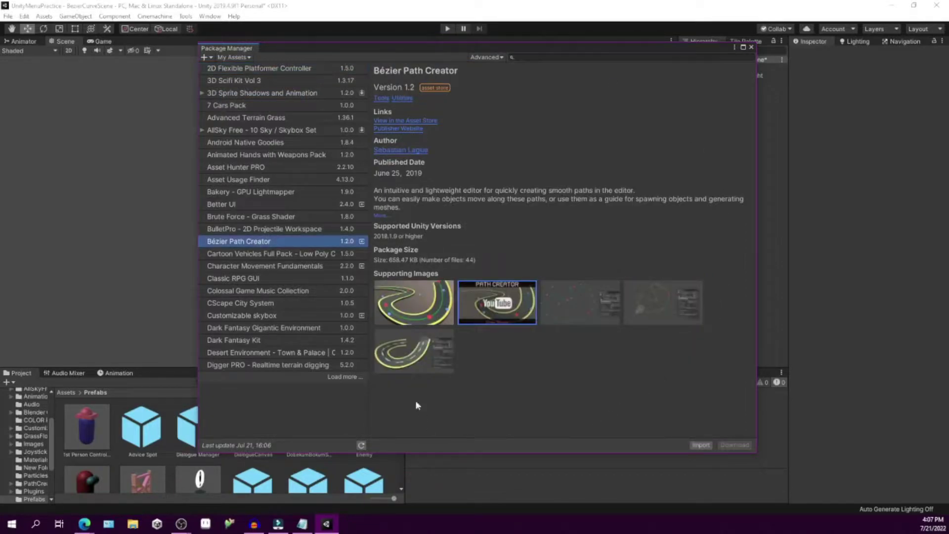
{"action": "left_click", "coordinate": [700, 444]}
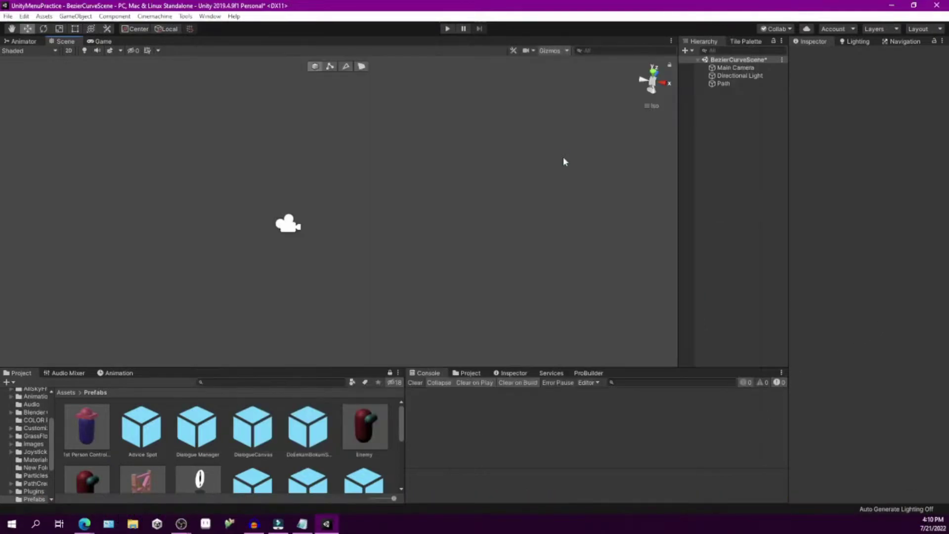
- Add a Path Creator component to the Path object
{"action": "left_click", "coordinate": [742, 82]}
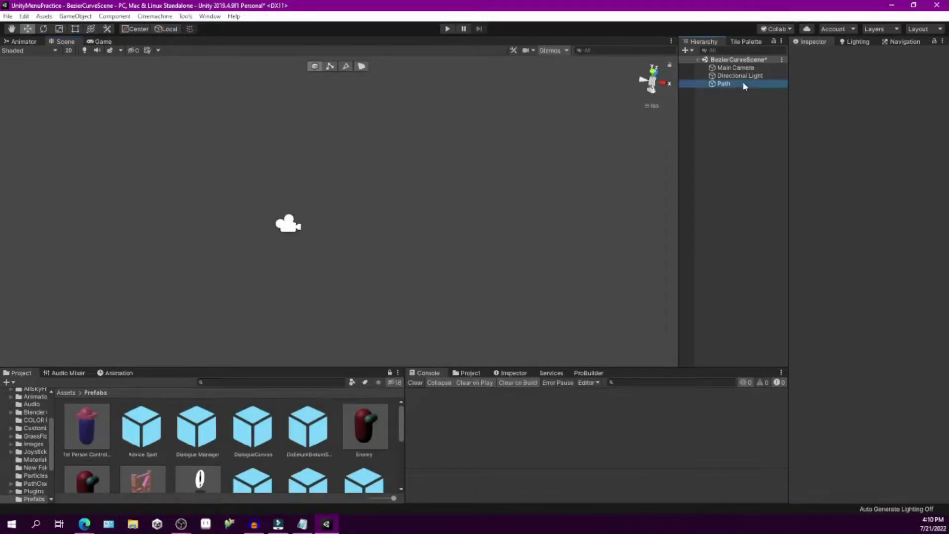
{"action": "left_click", "coordinate": [822, 130]}
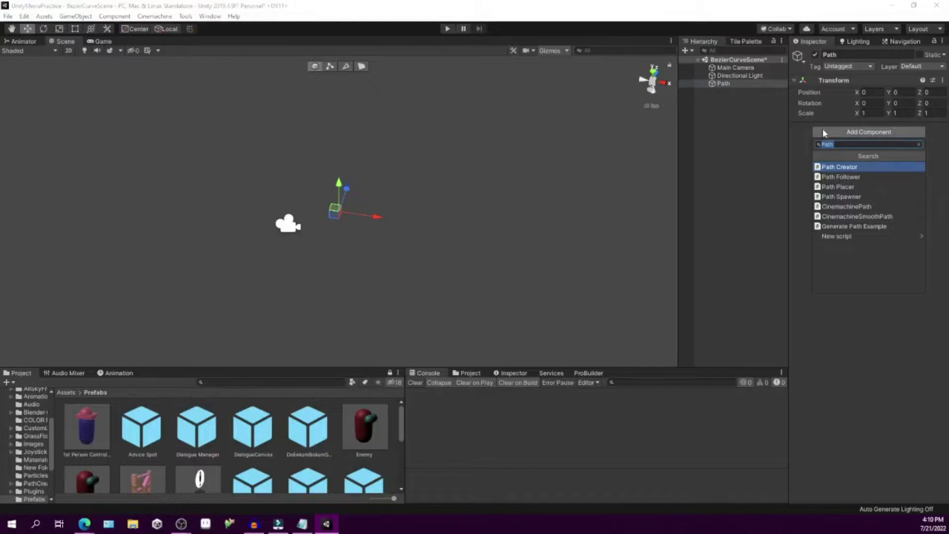
{"action": "key", "text": "Return"}
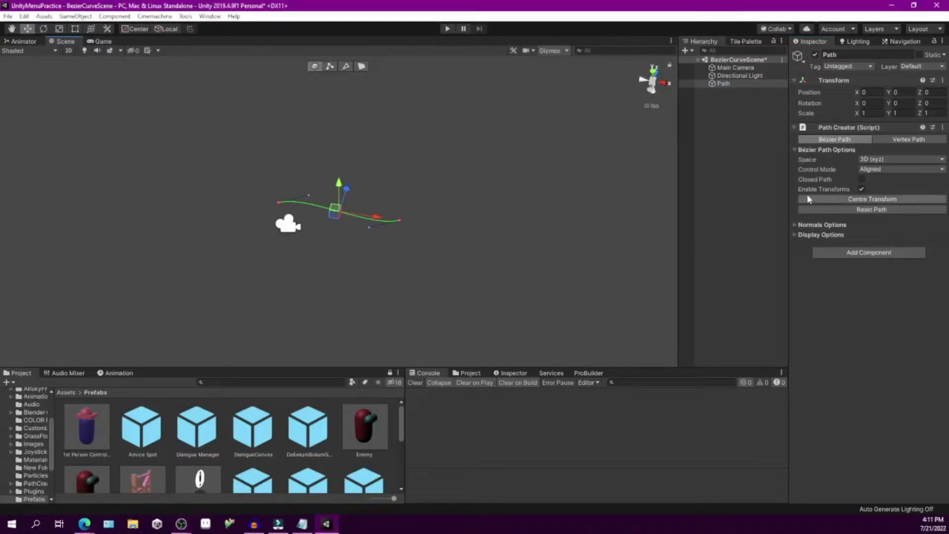
- In Display Options, enable Show Anchor Points and set Handle Scale to 3
{"action": "left_click", "coordinate": [800, 235]}
{"action": "left_click", "coordinate": [802, 261]}
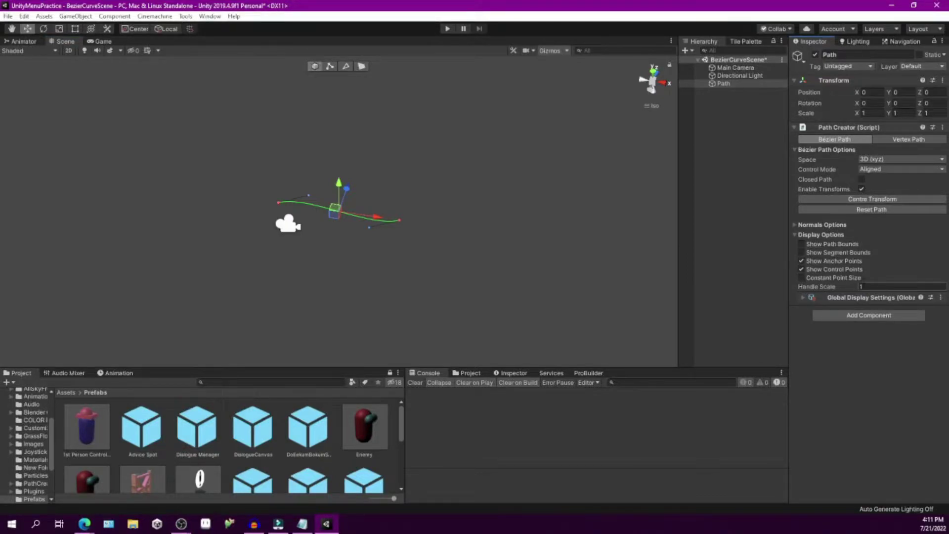
{"action": "type", "text": "3"}
{"action": "key", "text": "alt+Tab"}
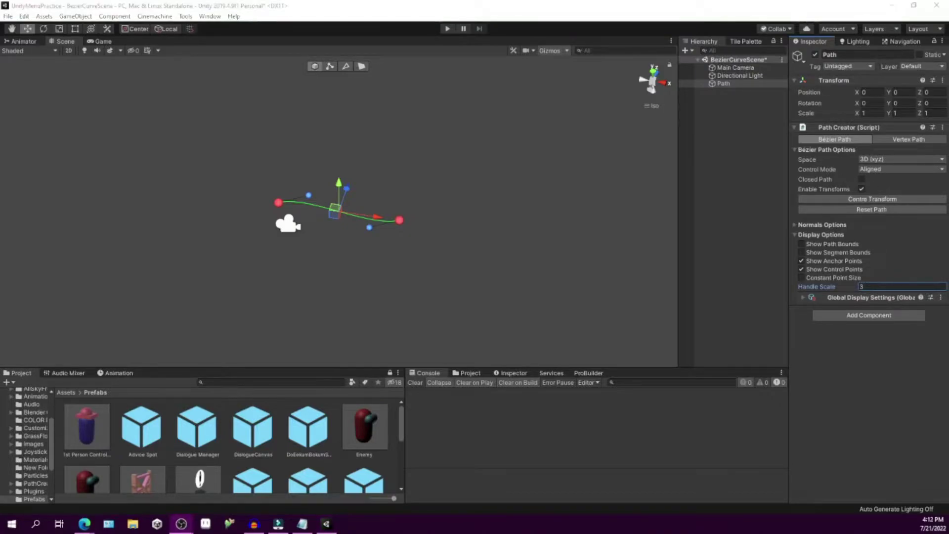
{"action": "key", "text": "alt+Tab"}
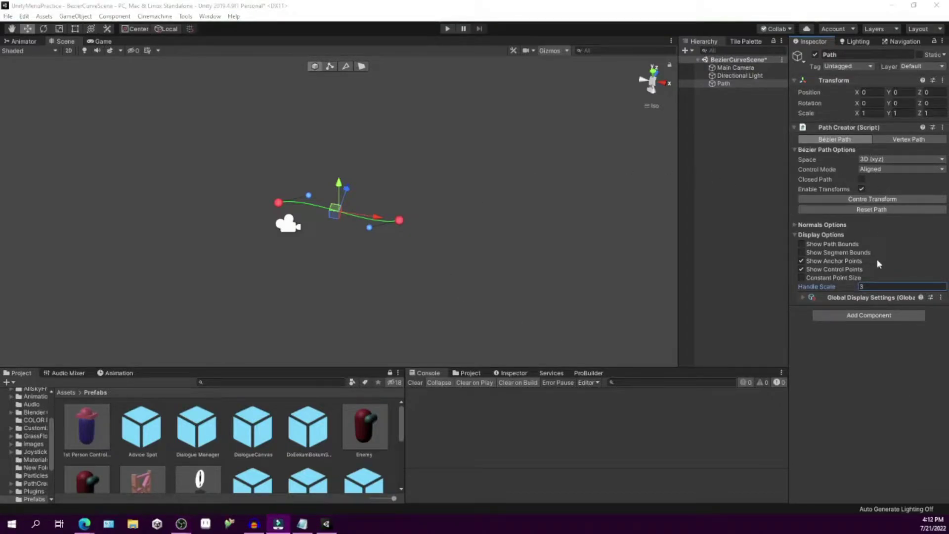
{"action": "left_click", "coordinate": [867, 287]}
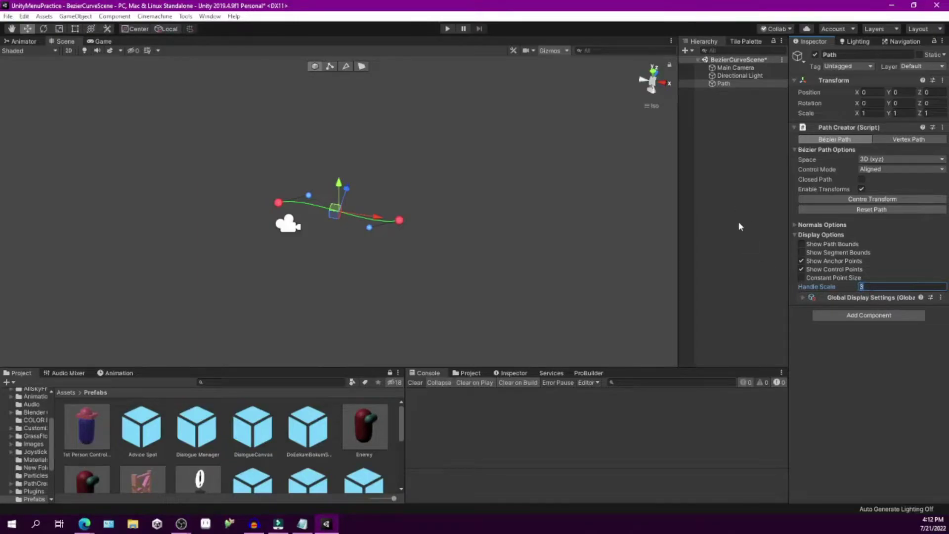
- Set the Path Creator's Space to Top-down (xz)
{"action": "left_click", "coordinate": [872, 160]}
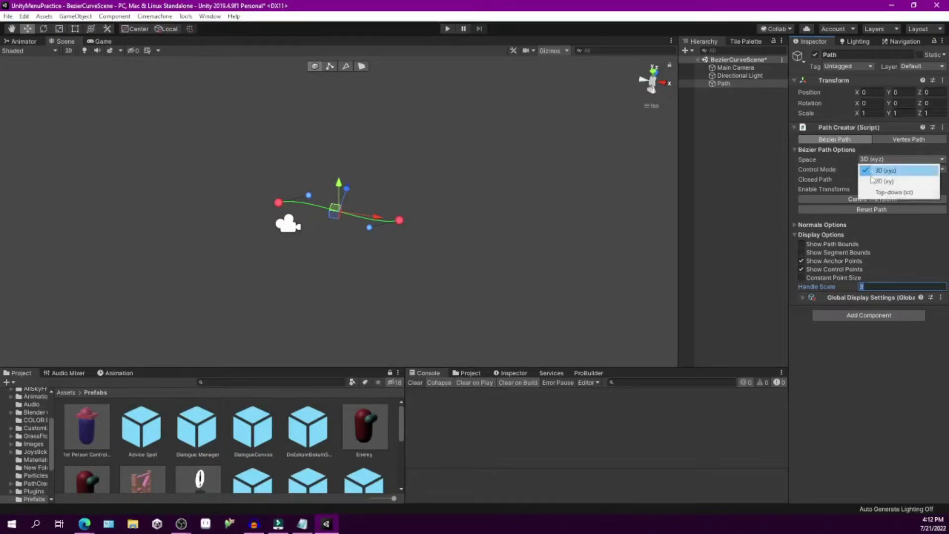
{"action": "left_click", "coordinate": [878, 193]}
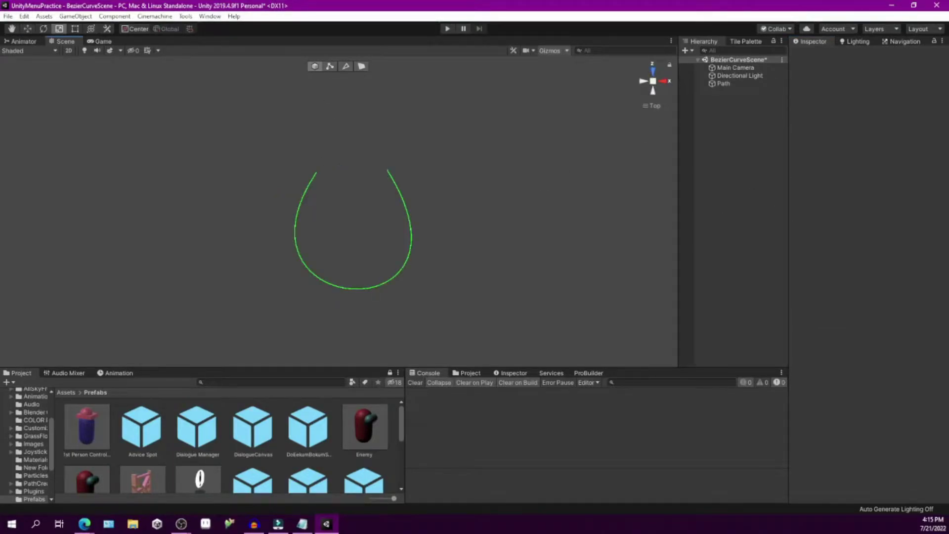
{"action": "key", "text": "alt+Tab"}
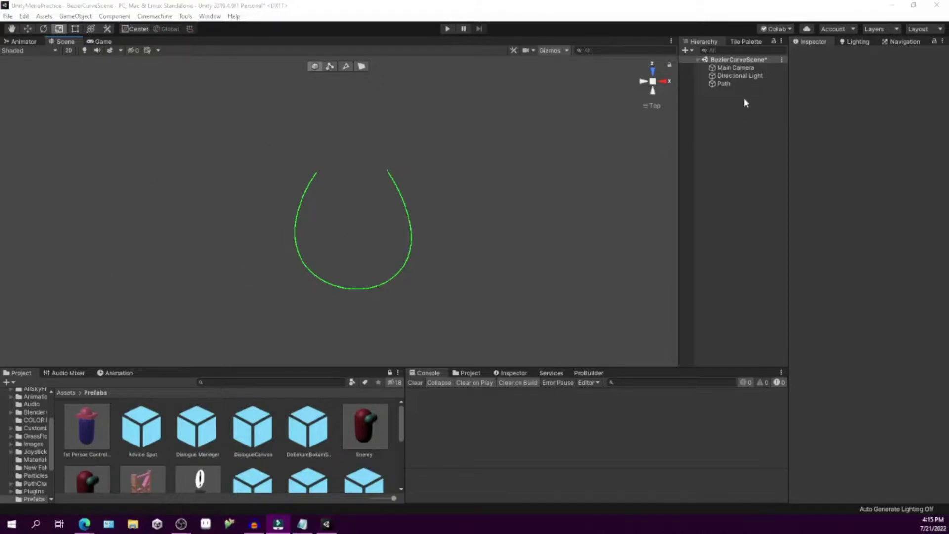
- Add a Road Mesh Creator component to the Path object
{"action": "left_click", "coordinate": [744, 84]}
{"action": "left_click", "coordinate": [847, 313]}
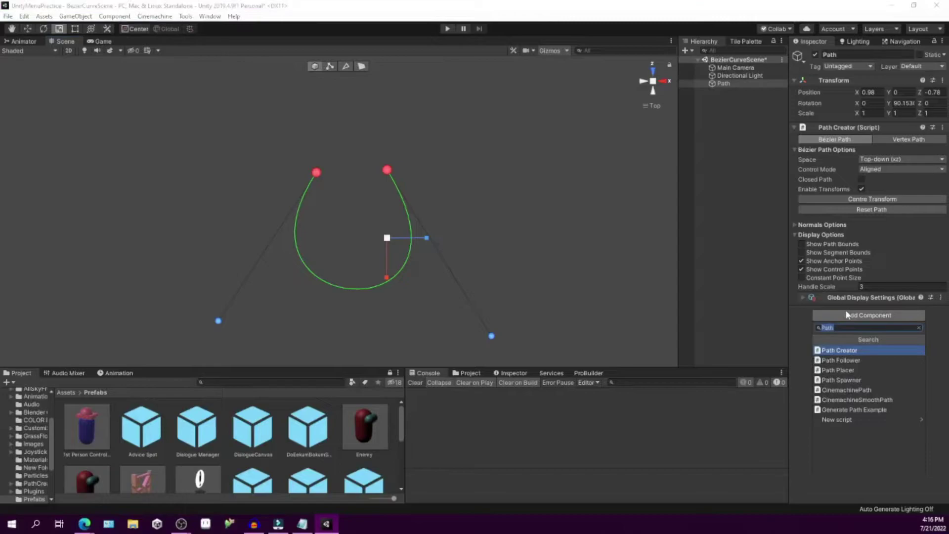
{"action": "type", "text": "road"}
{"action": "key", "text": "Return"}
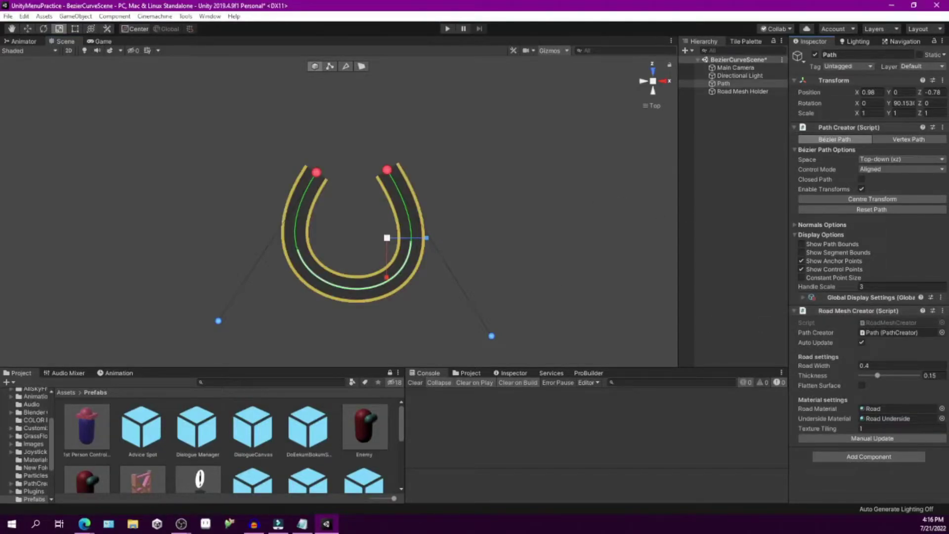
- Place the Enemy prefab onto the road in the Scene
{"action": "left_click", "coordinate": [365, 427]}
{"action": "mouse_move", "coordinate": [829, 375]}
{"action": "left_mouse_down"}
{"action": "mouse_move", "coordinate": [877, 366]}
{"action": "mouse_move", "coordinate": [829, 360]}
{"action": "left_mouse_up"}
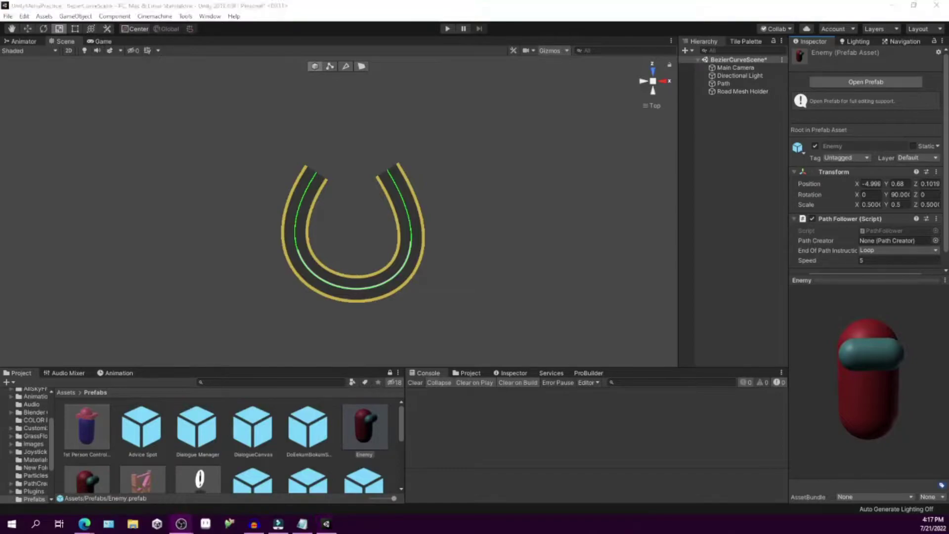
{"action": "left_click_drag", "start_coordinate": [364, 428], "coordinate": [389, 187]}
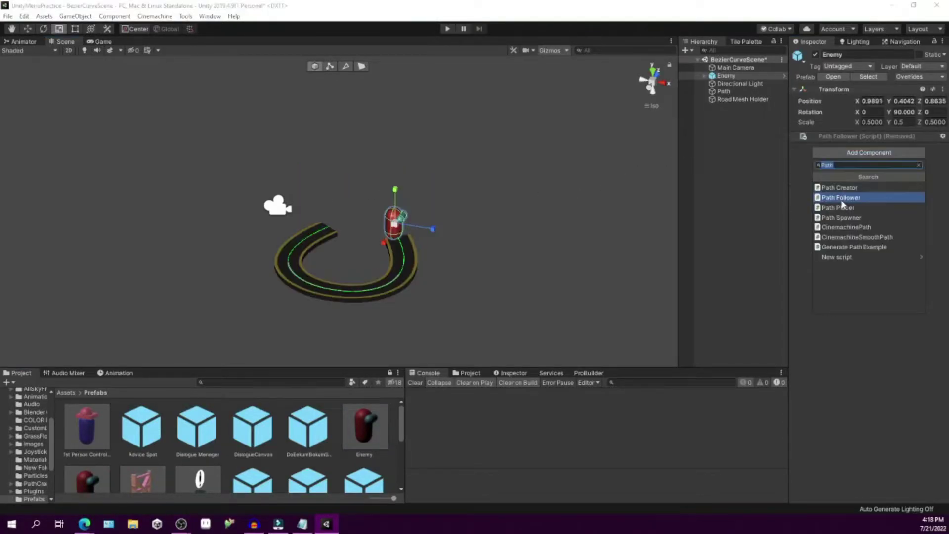
- Assign Path to the Enemy's Path Follower Path Creator field
{"action": "left_click", "coordinate": [843, 200]}
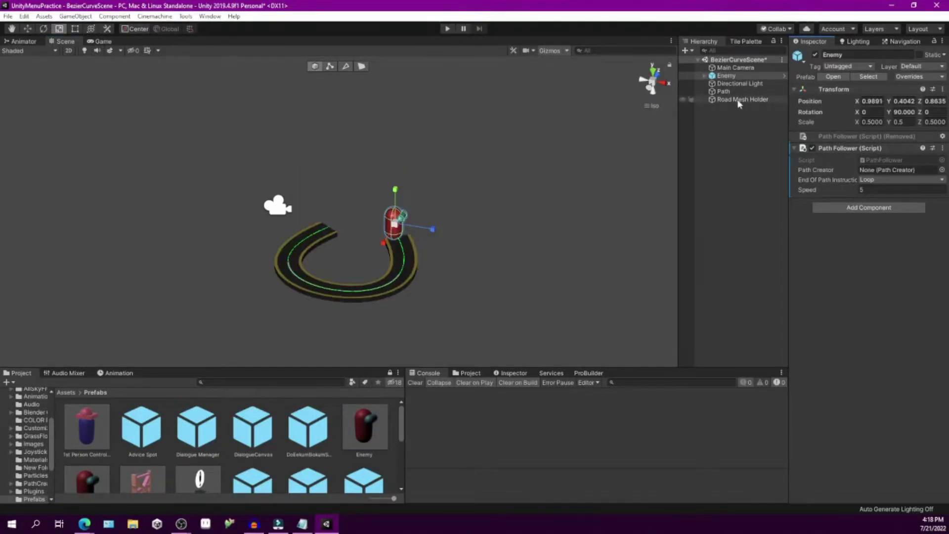
{"action": "left_click", "coordinate": [722, 92]}
{"action": "left_click_drag", "start_coordinate": [723, 92], "coordinate": [889, 170]}
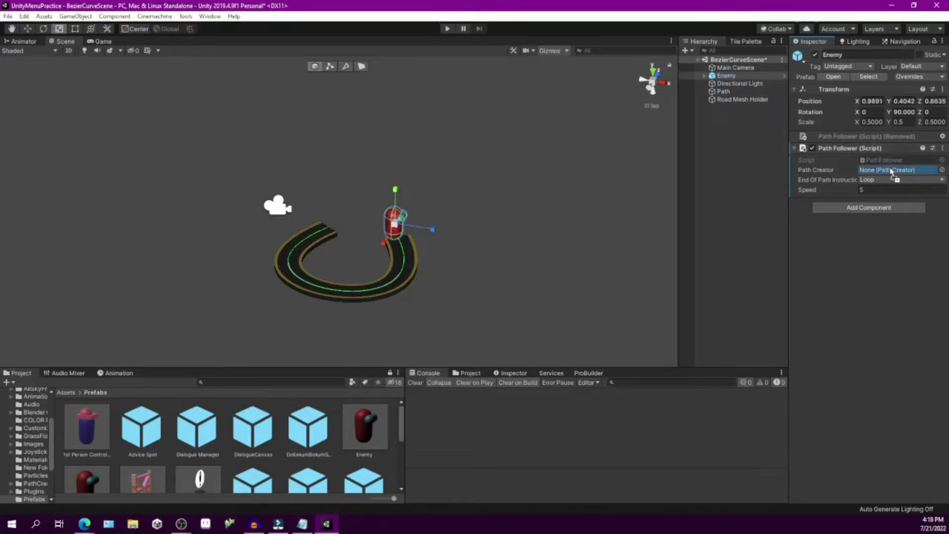
- Switch the path to 3D (xyz) space with a Normals Global Angle of 90
{"action": "left_click", "coordinate": [448, 28]}
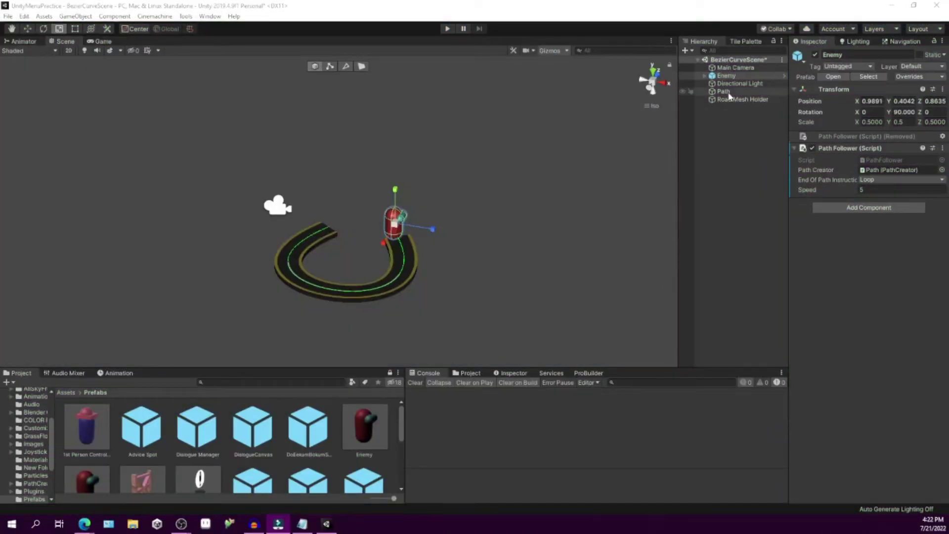
{"action": "left_click", "coordinate": [723, 91]}
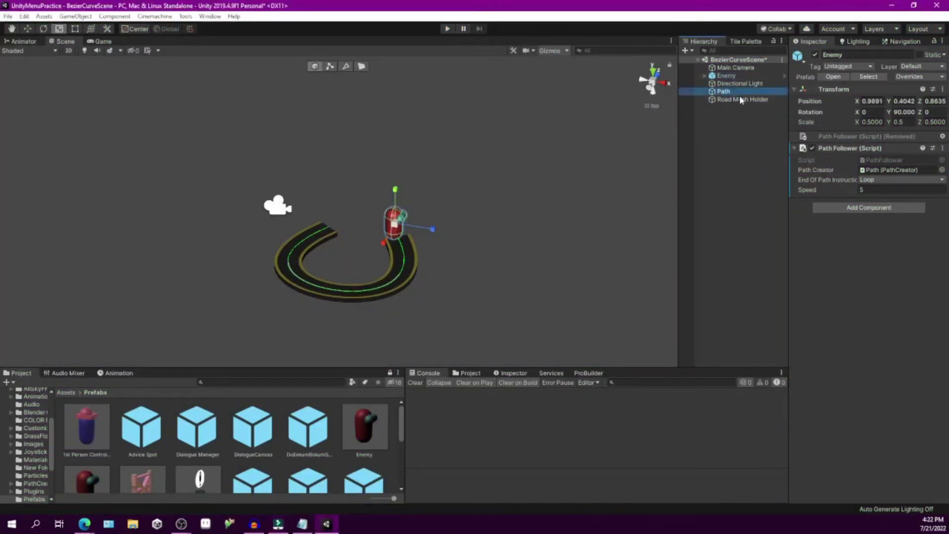
{"action": "left_click", "coordinate": [879, 159]}
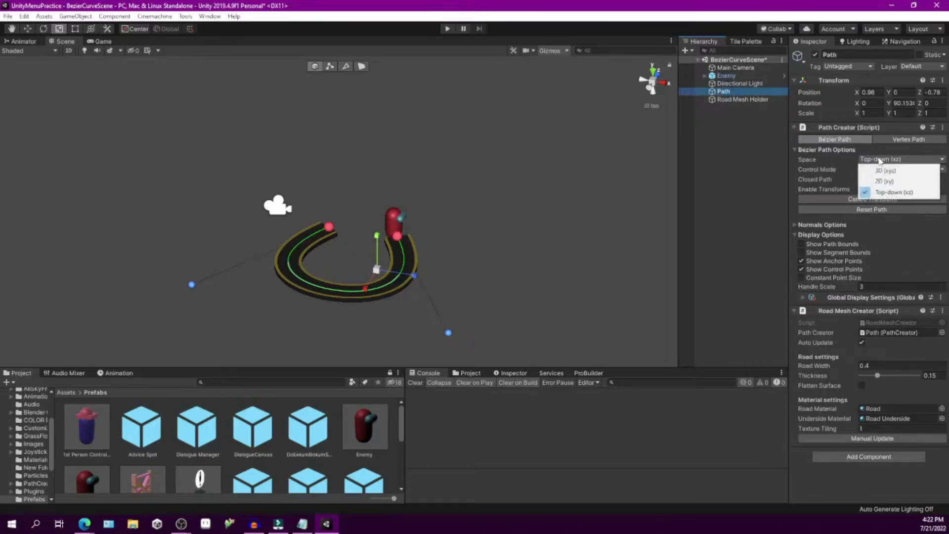
{"action": "left_click", "coordinate": [885, 171]}
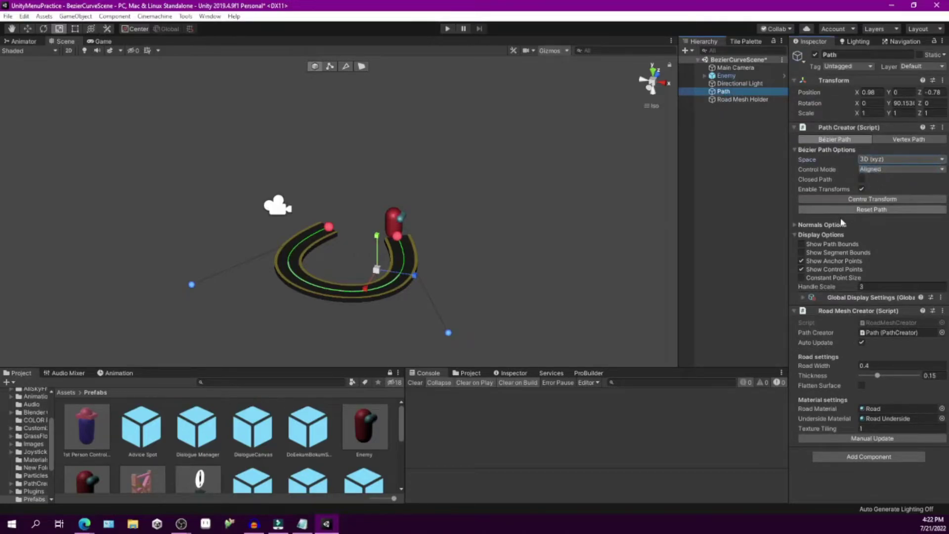
{"action": "left_click", "coordinate": [821, 225]}
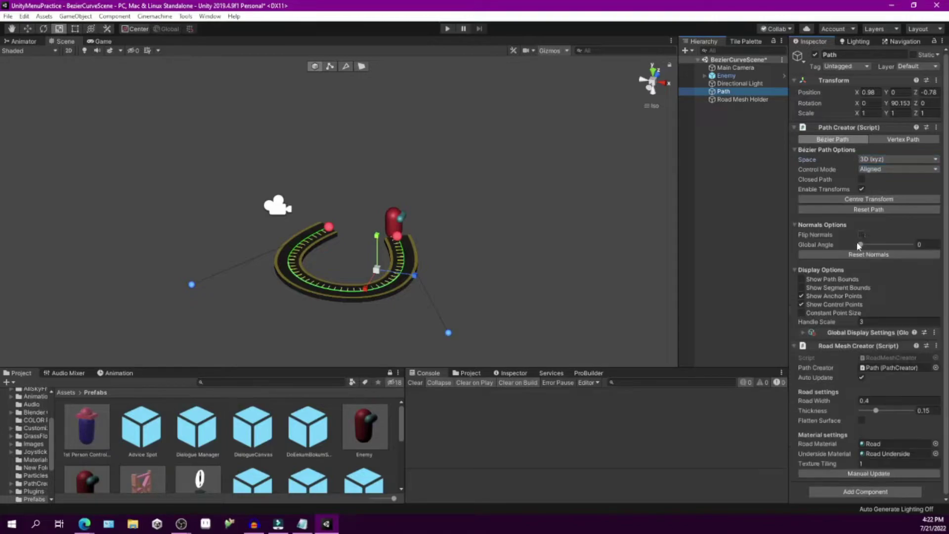
{"action": "left_click", "coordinate": [921, 244]}
{"action": "type", "text": "90"}
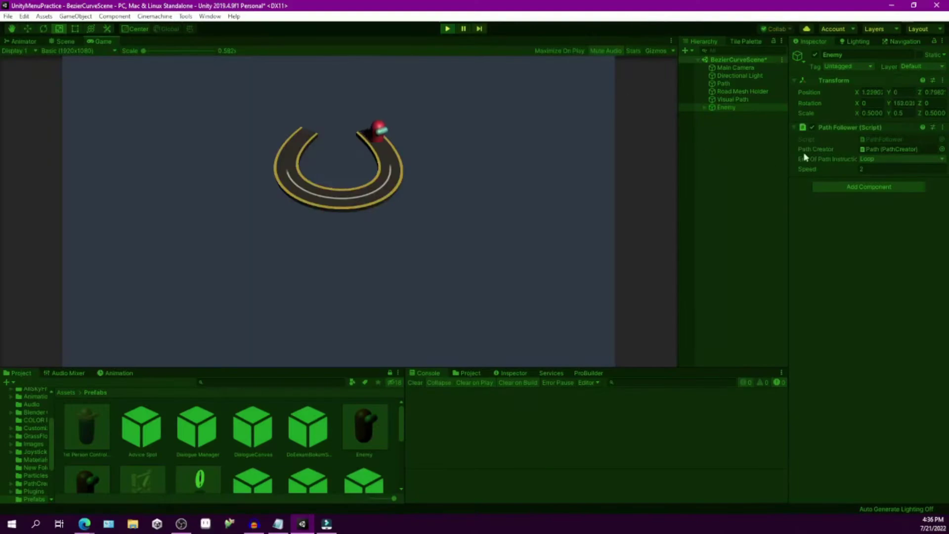
- Trigger Blowback twice from the Path Follower's context menu while playing
{"action": "right_click", "coordinate": [843, 132]}
{"action": "left_click", "coordinate": [865, 247]}
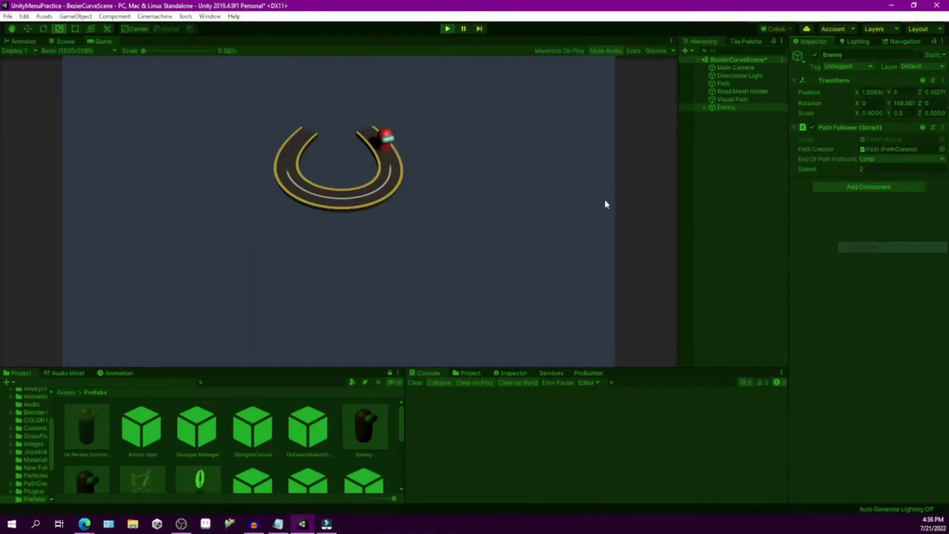
{"action": "right_click", "coordinate": [842, 132]}
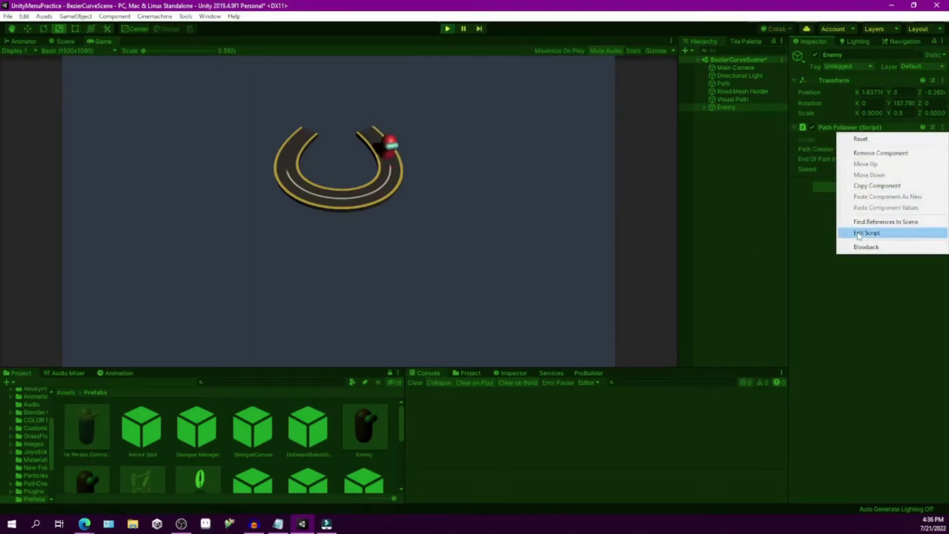
{"action": "left_click", "coordinate": [866, 246]}
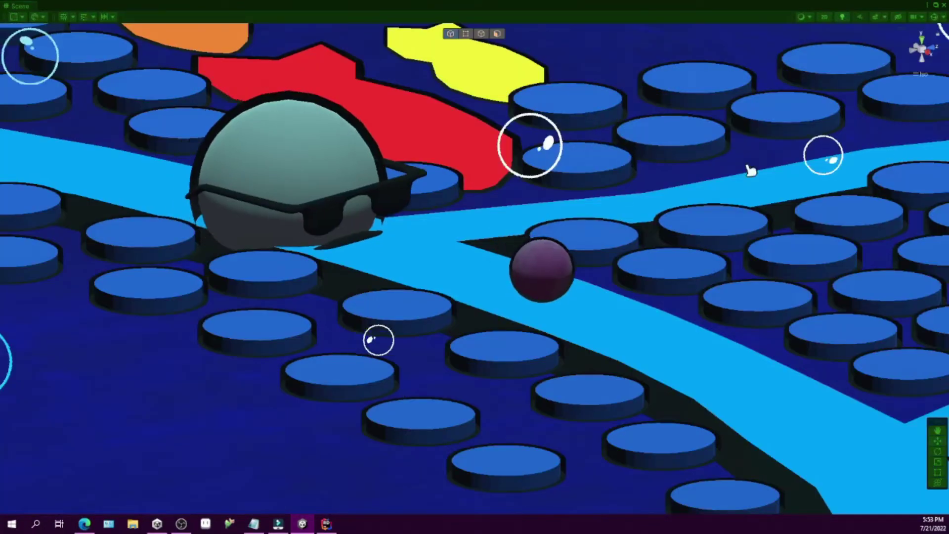
- Orbit the Scene view toward the purple ball on the path
{"action": "right_click_drag", "start_coordinate": [534, 239], "coordinate": [557, 239]}
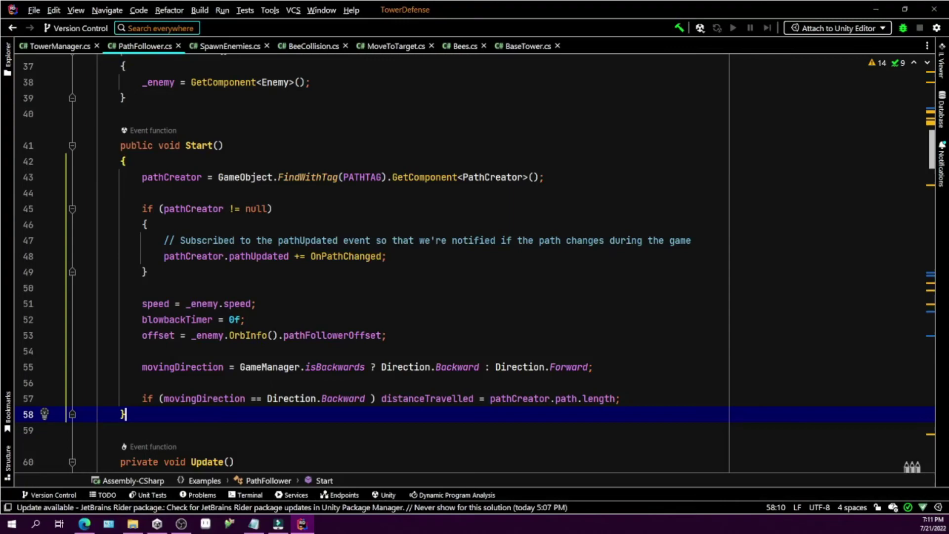
- Append '&& !_SetByParent' to the Direction.Backward check on line 57
{"action": "left_click", "coordinate": [365, 398]}
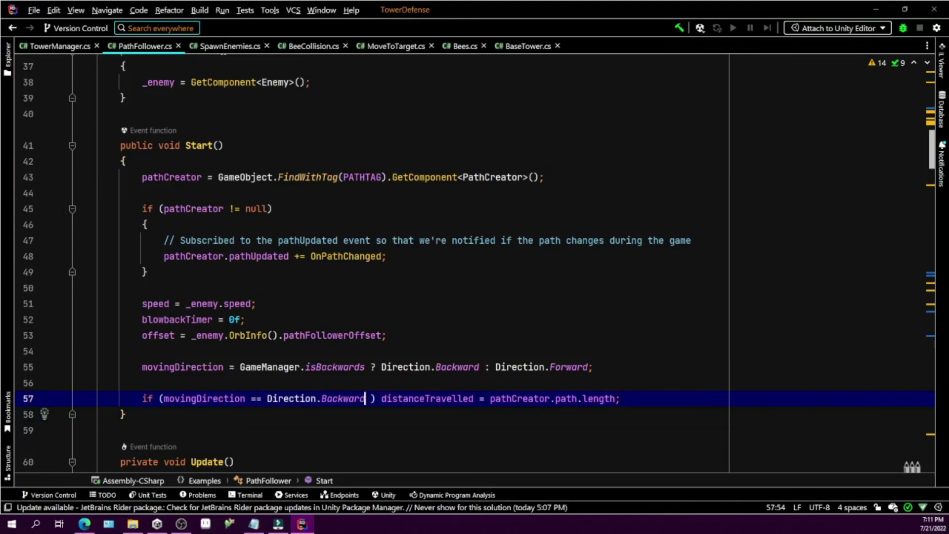
{"action": "type", "text": "&& !_SetByParent"}
{"action": "key", "text": "Down"}
{"action": "key", "text": "Down"}
{"action": "key", "text": "Down"}
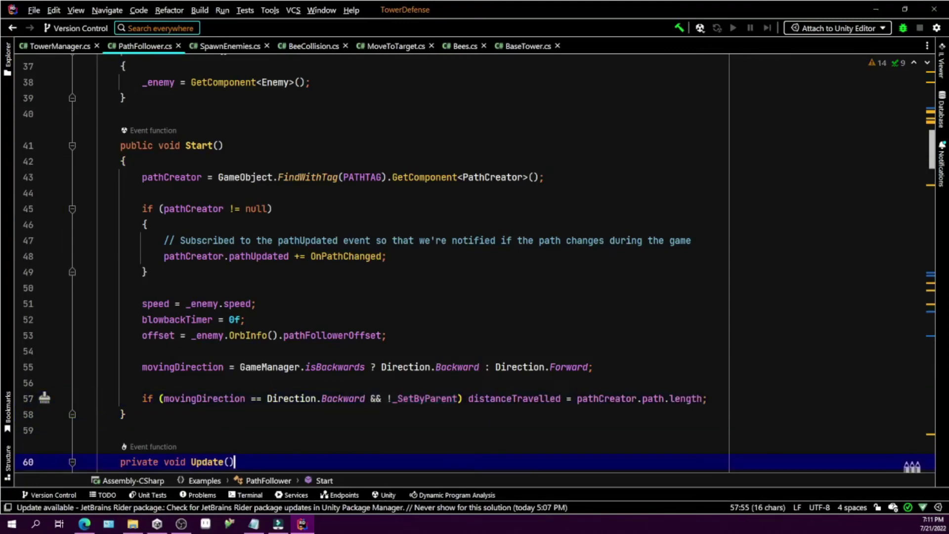